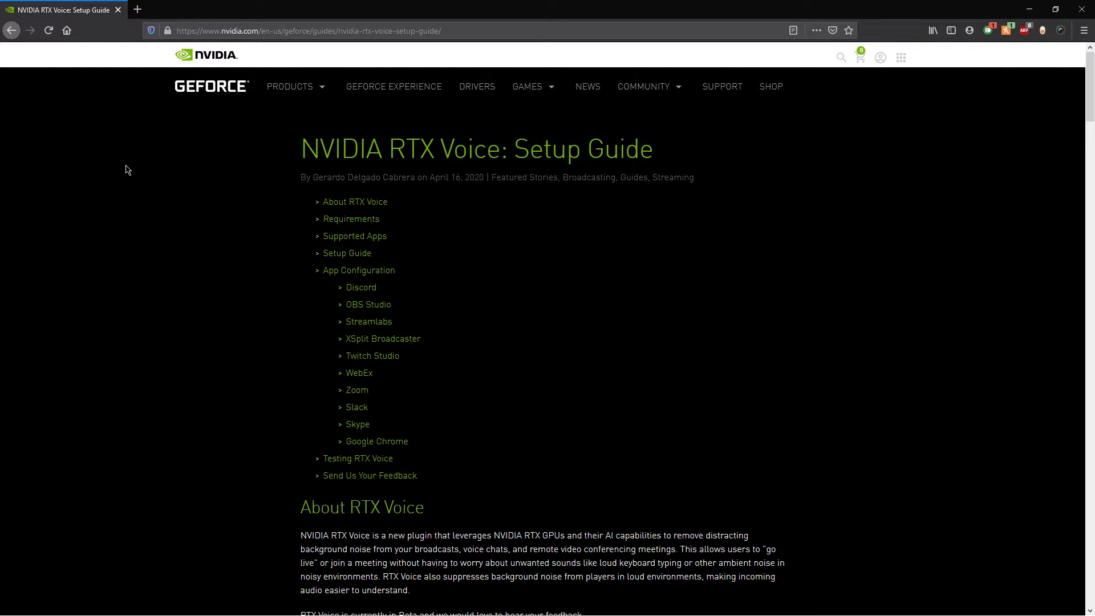
Step: Read through the RTX Voice setup guide, highlighting the WebEx, Skype, Zoom and Slack entries
scroll(386, 266, down, 2)
scroll(484, 325, up, 2)
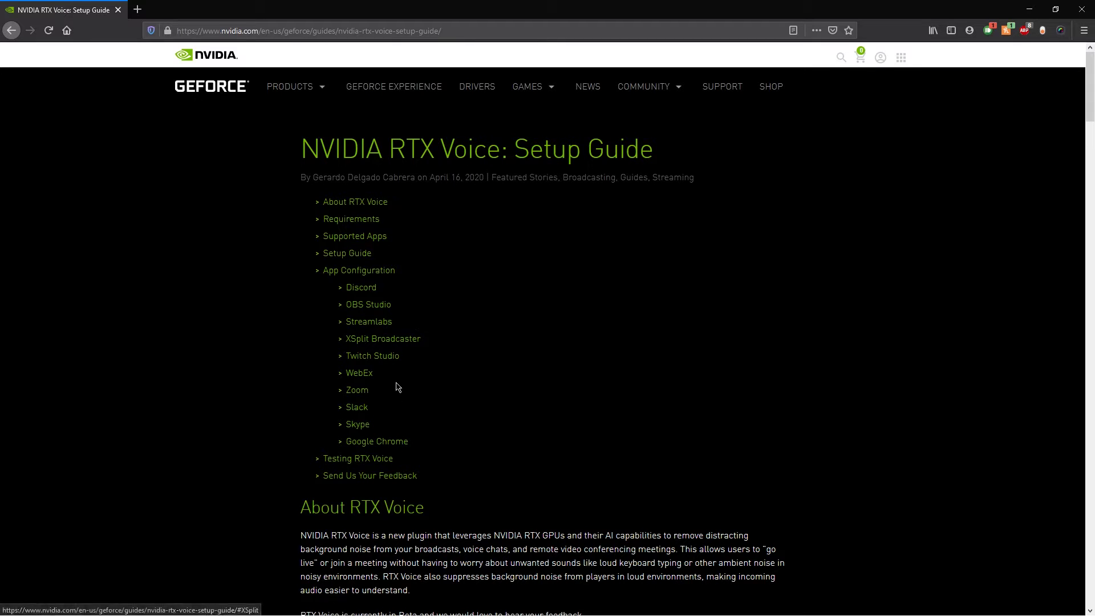
scroll(356, 214, down, 2)
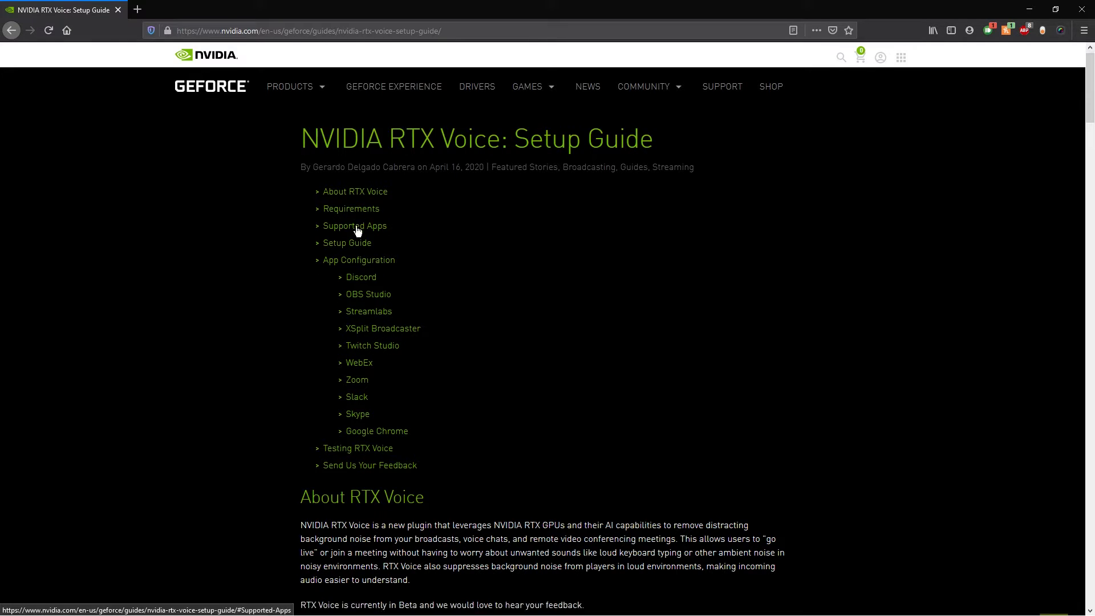
scroll(403, 373, down, 10)
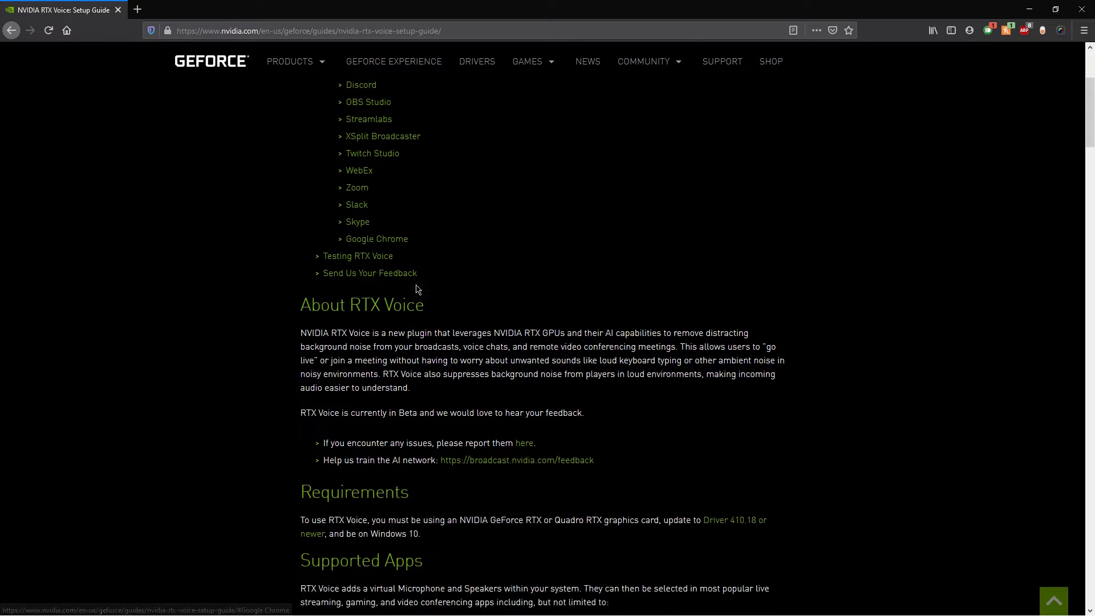
mouse_move(365, 329)
mouse_down()
mouse_move(315, 326)
mouse_move(299, 273)
mouse_up()
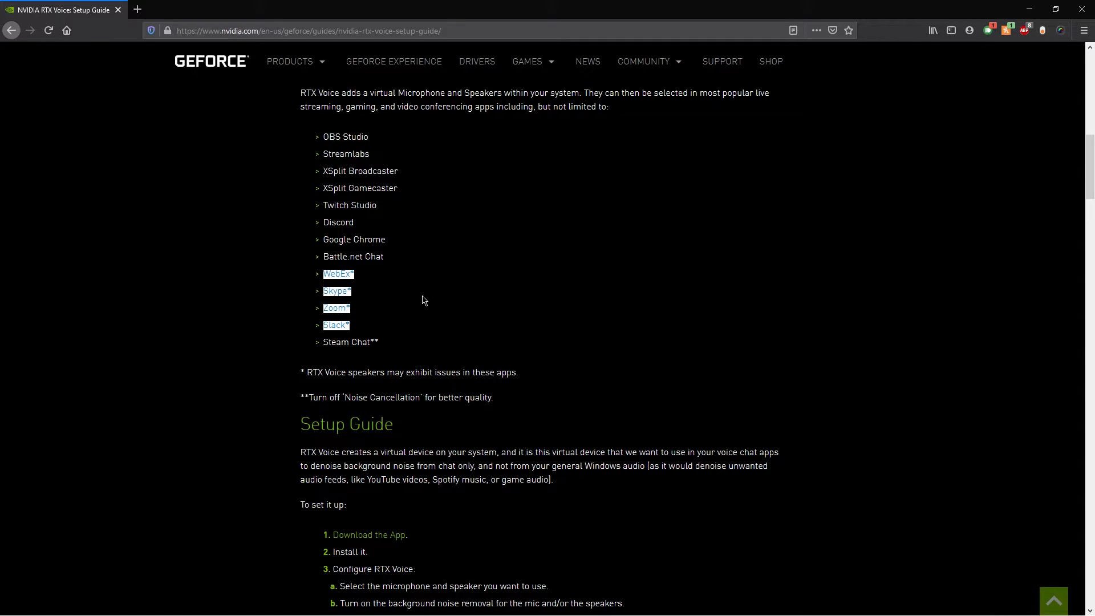
click(425, 318)
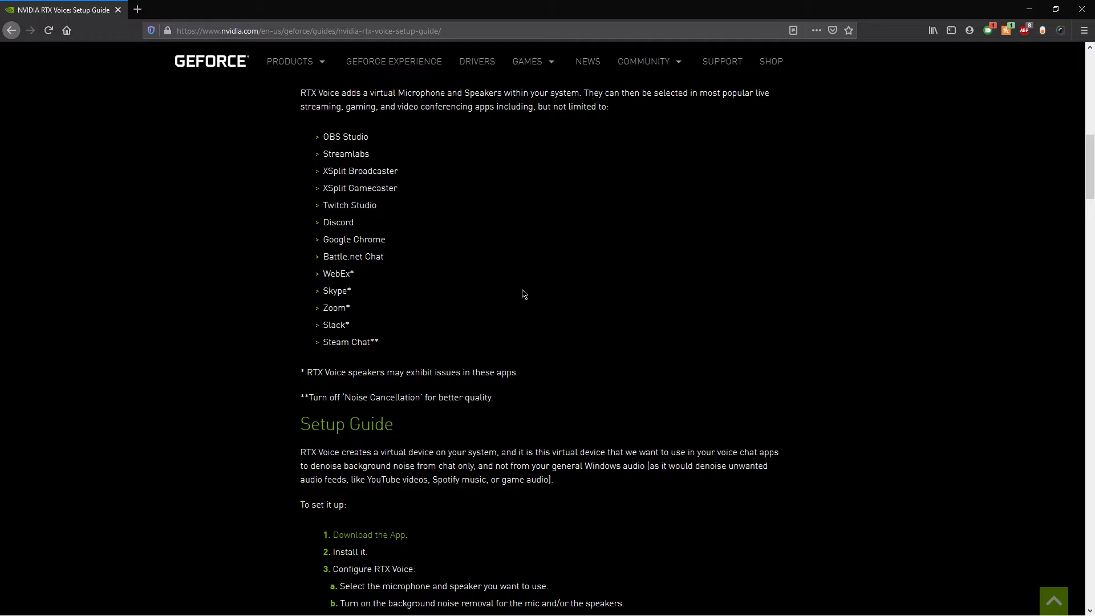
scroll(523, 294, down, 5)
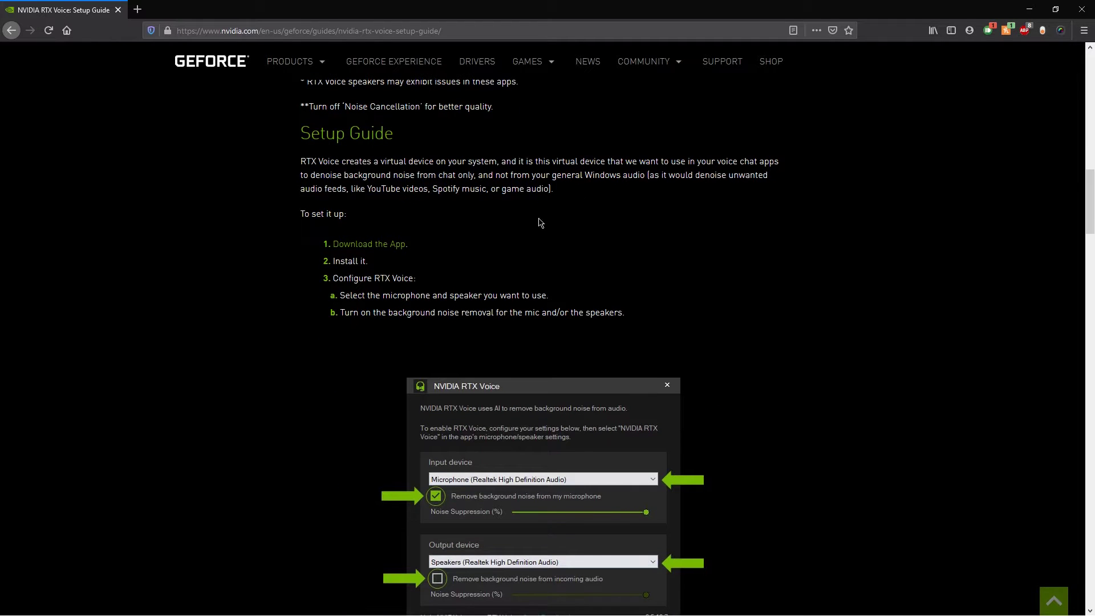
Step: Start the RTX Voice download, cancel it, and launch the already-downloaded RTX Voice installer
click(375, 249)
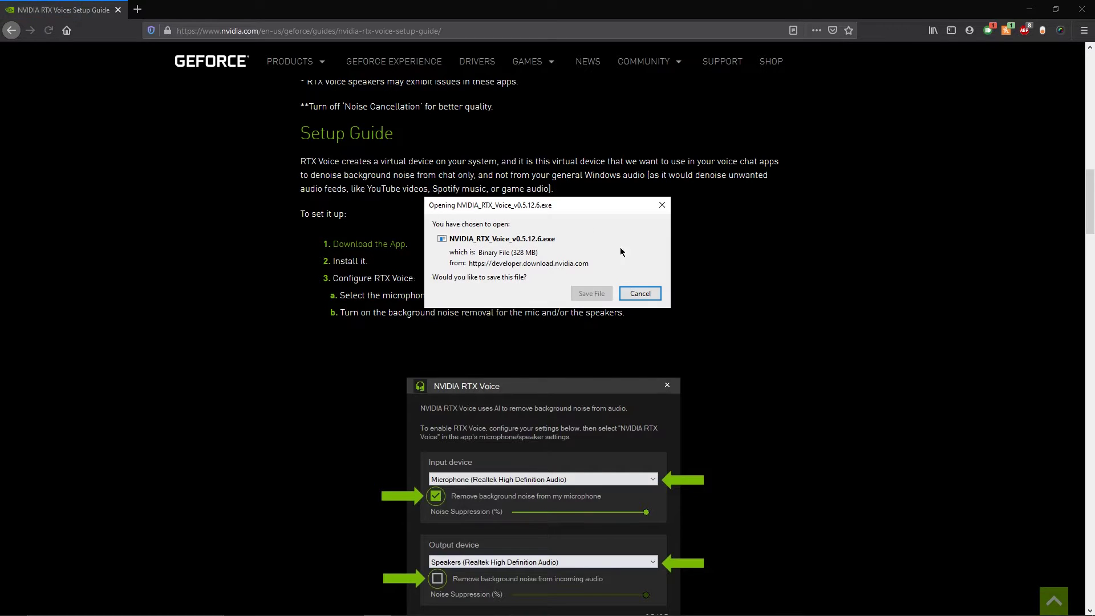
click(641, 294)
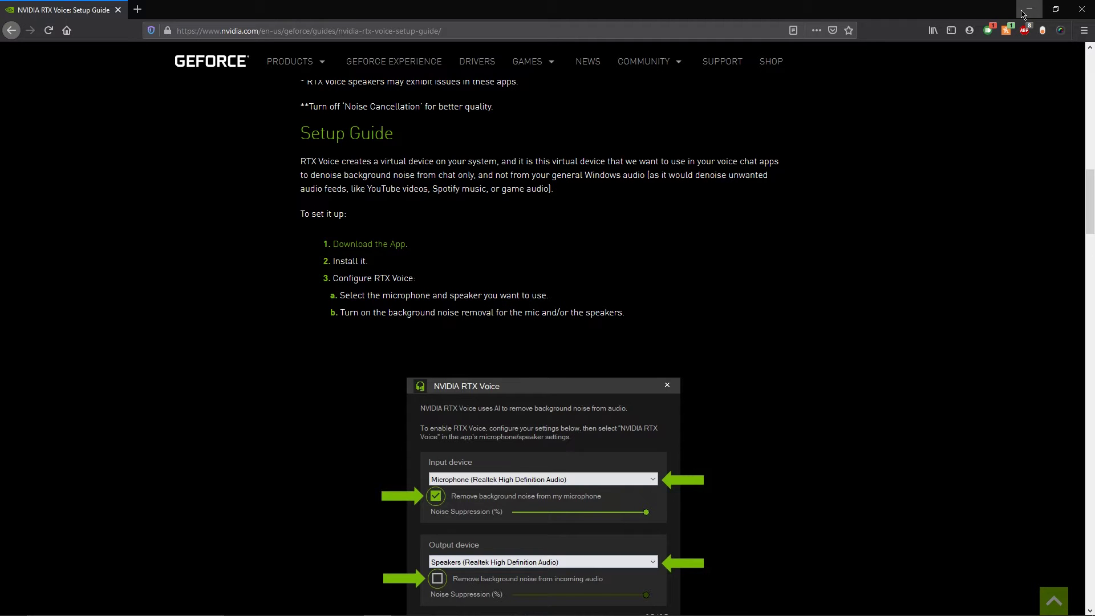
click(1029, 9)
double_click(354, 179)
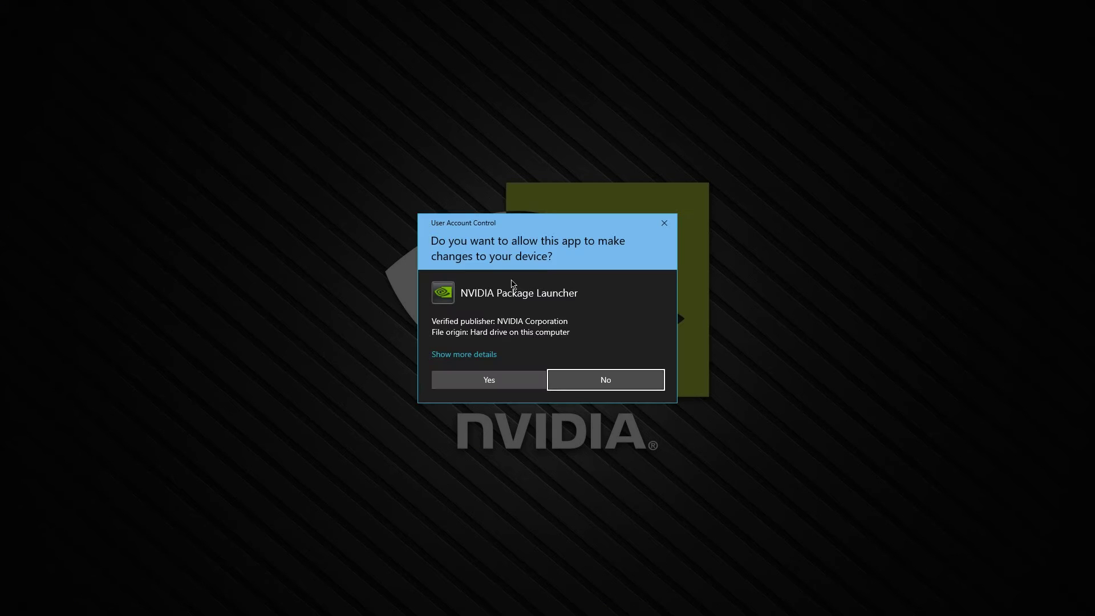
Step: Allow the installer to run, cancel it at the licence agreement, and start RTX Voice from the desktop
click(506, 380)
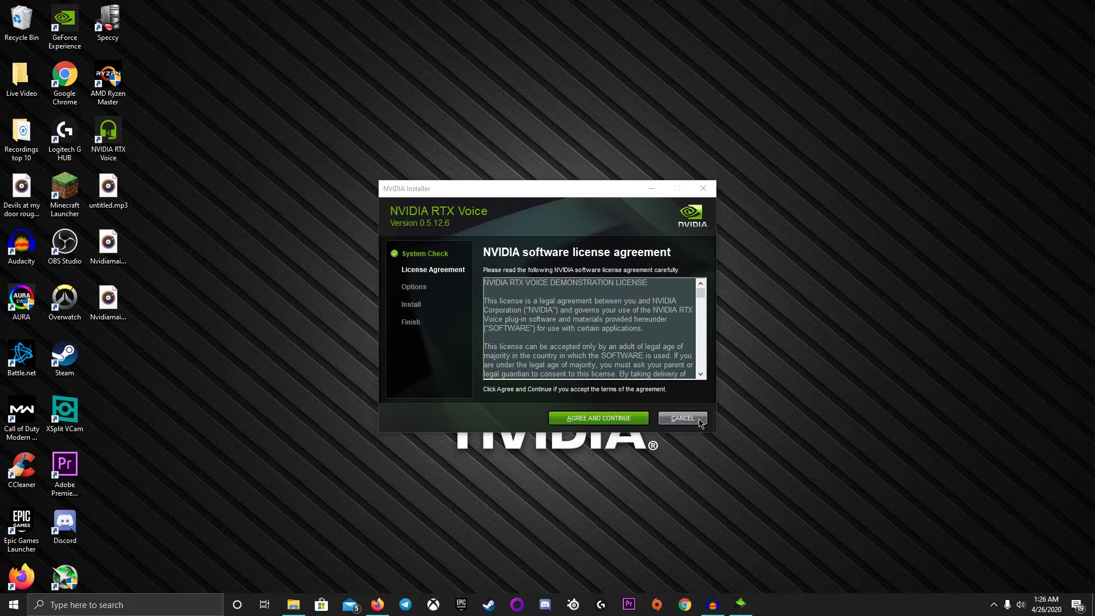
click(699, 420)
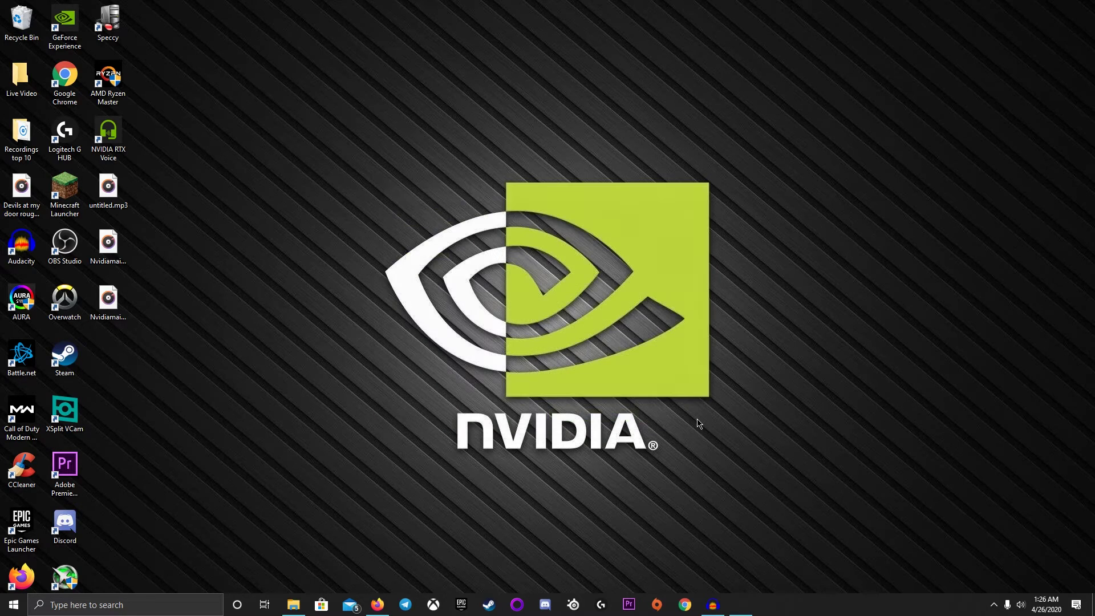
double_click(126, 131)
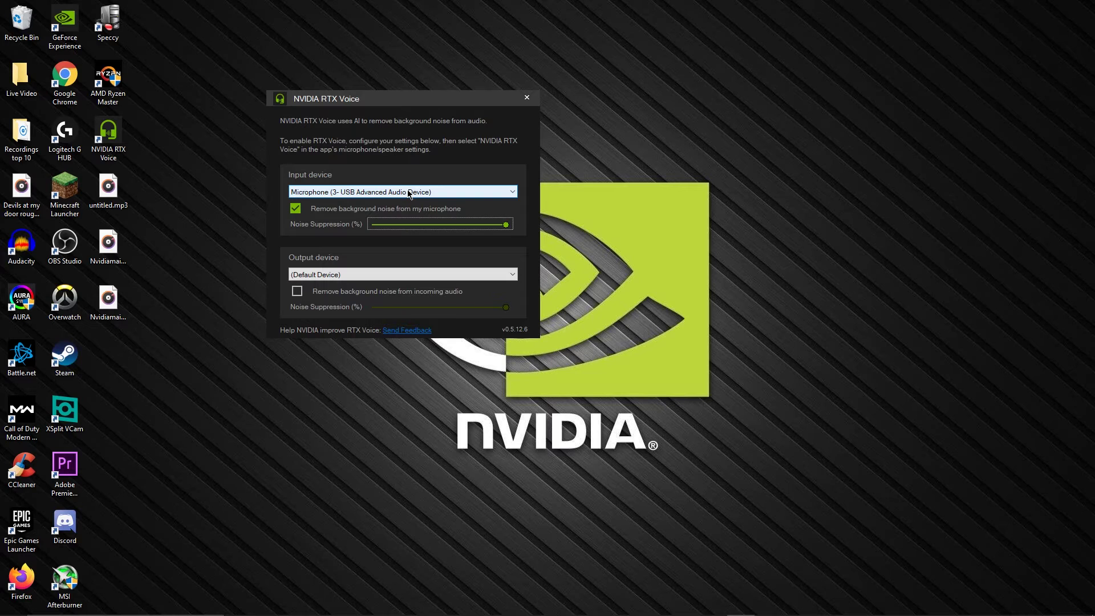
Step: Use the USB Advanced Audio Device microphone with background noise removal on and suppression at about half
click(408, 194)
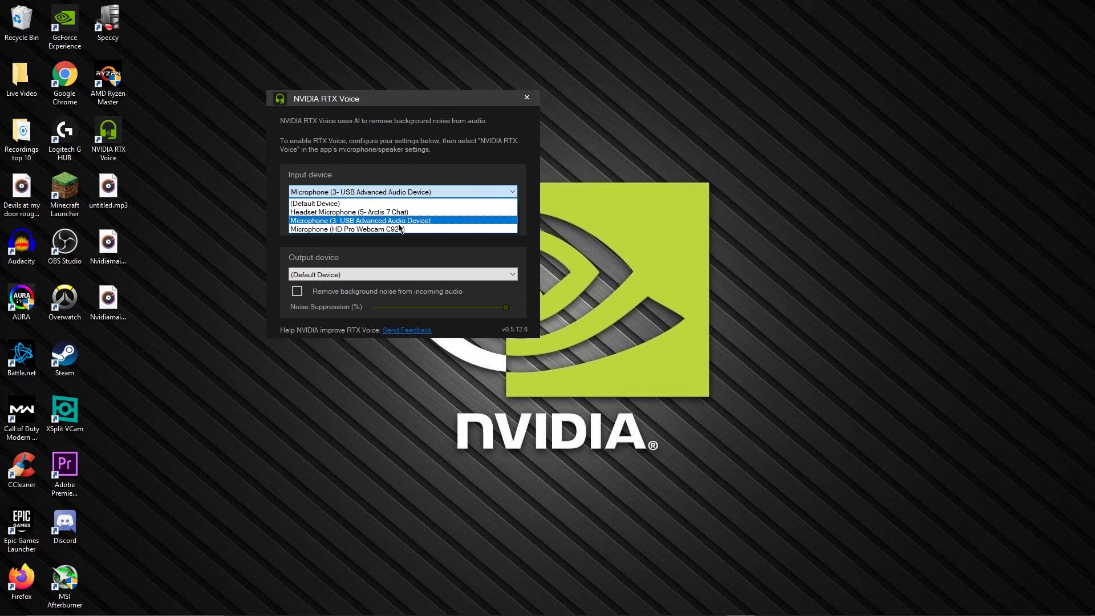
click(399, 225)
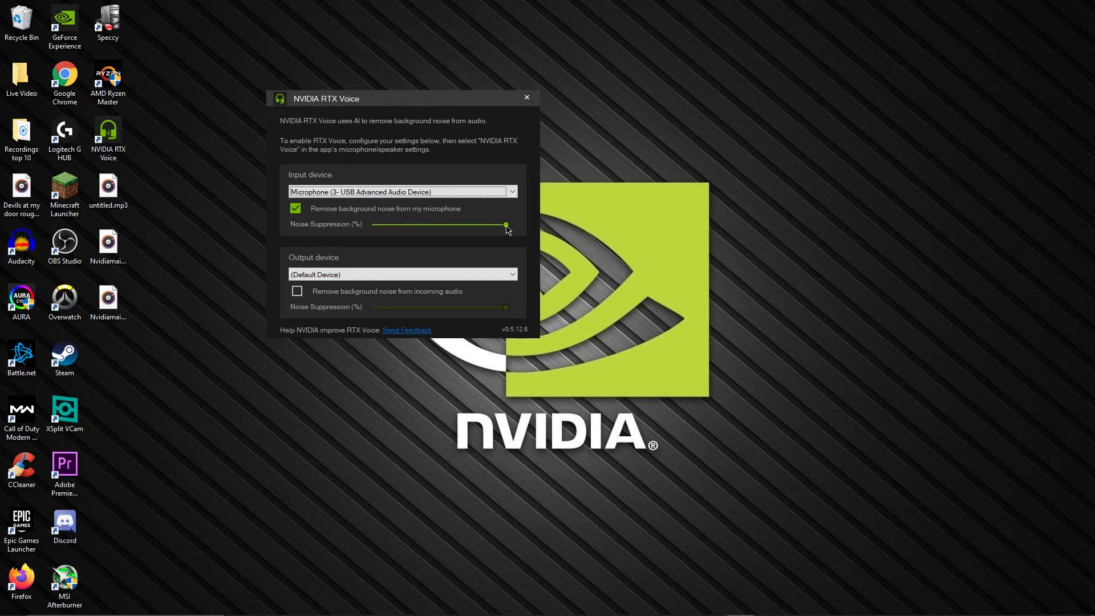
click(297, 212)
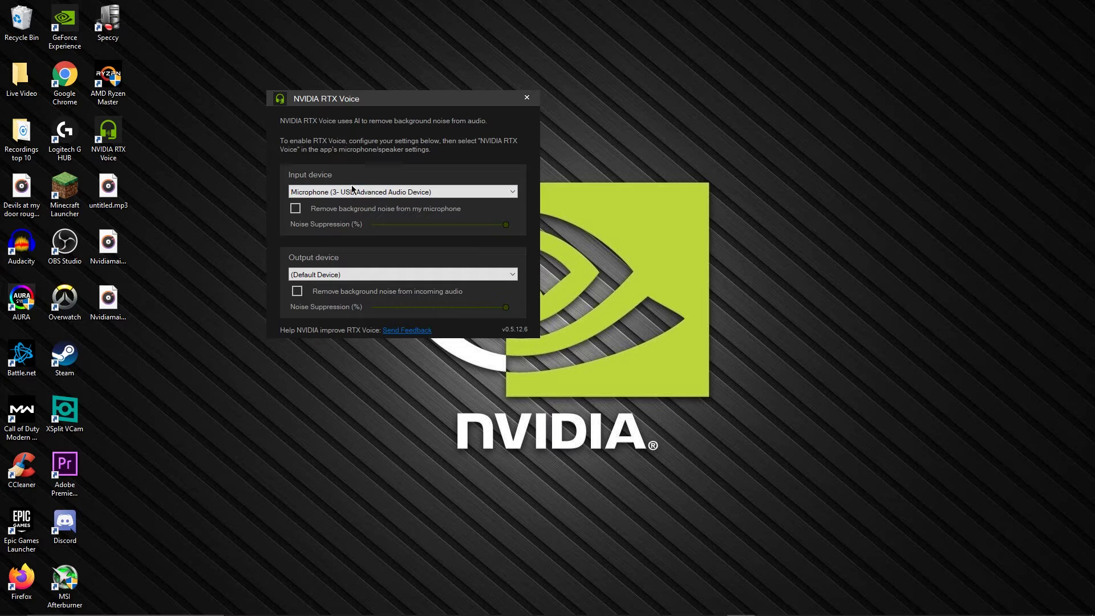
click(296, 209)
click(437, 227)
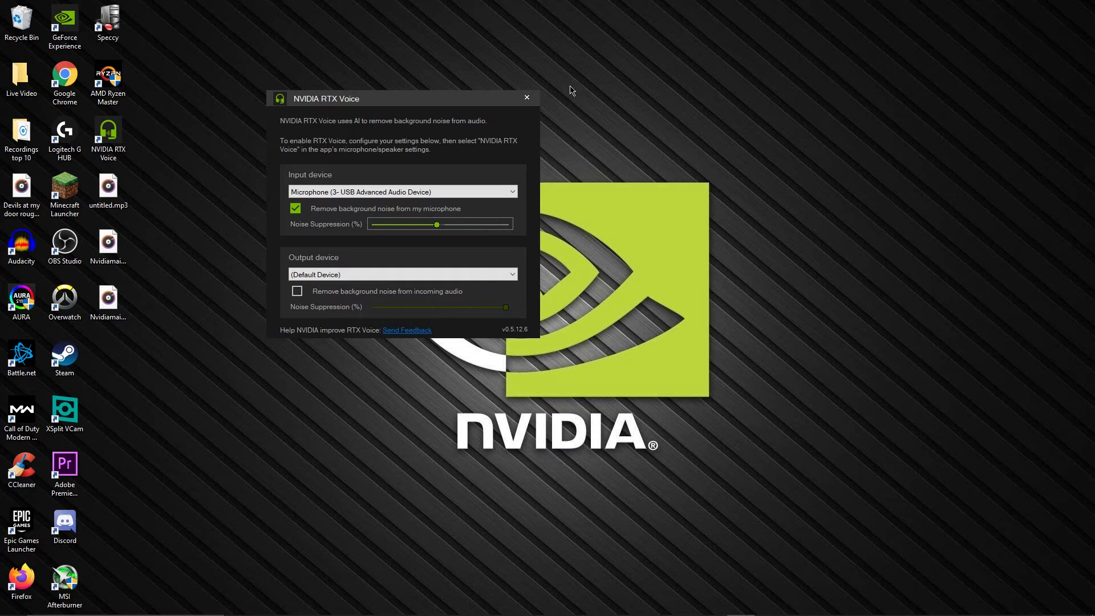
Step: Raise microphone noise suppression to maximum and keep the output device at Default Device
drag(438, 226, 573, 231)
click(368, 274)
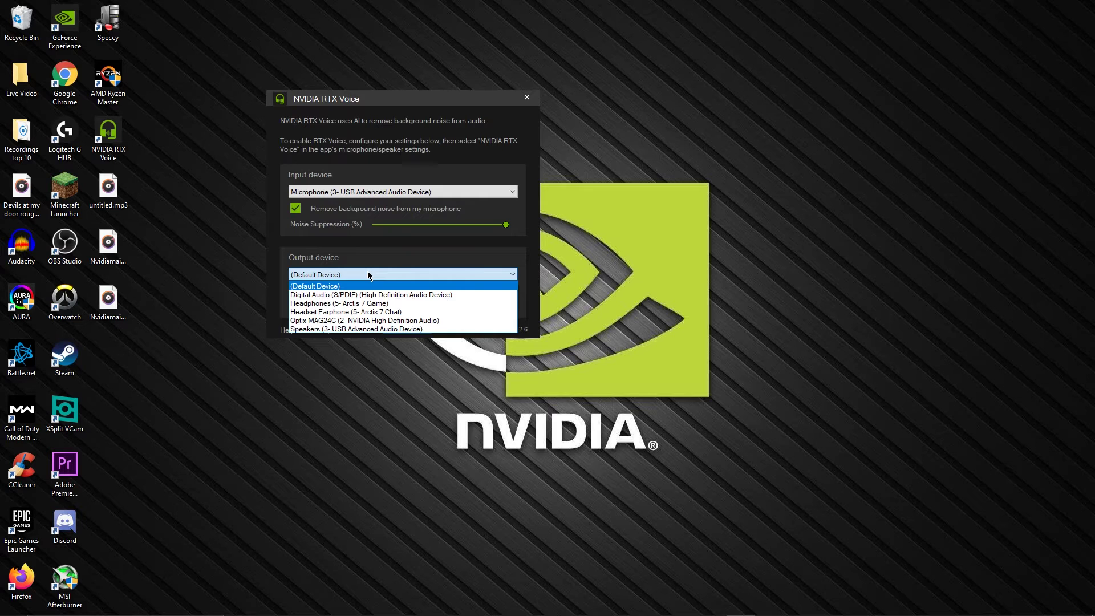
click(368, 275)
click(368, 275)
click(412, 276)
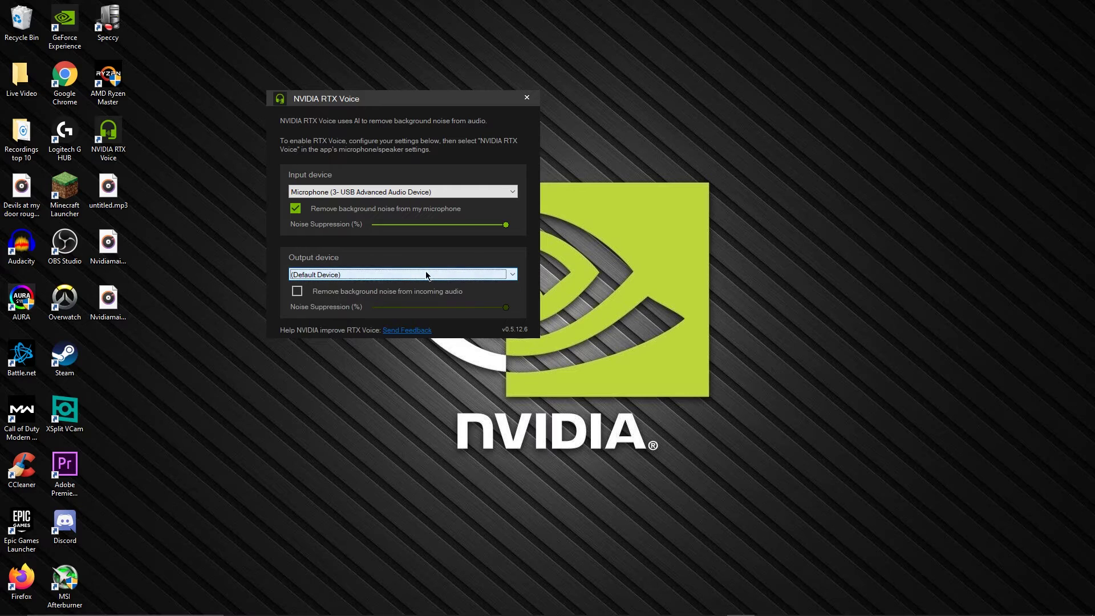
Step: Recheck the output device options, leave it on Default Device, and close RTX Voice
click(425, 279)
click(415, 279)
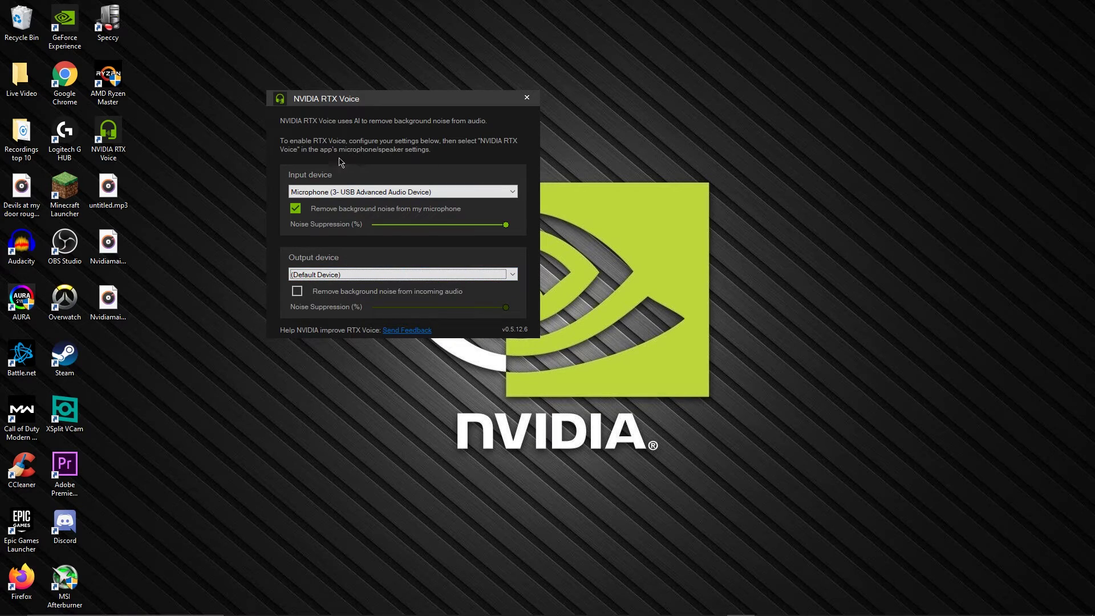
click(329, 275)
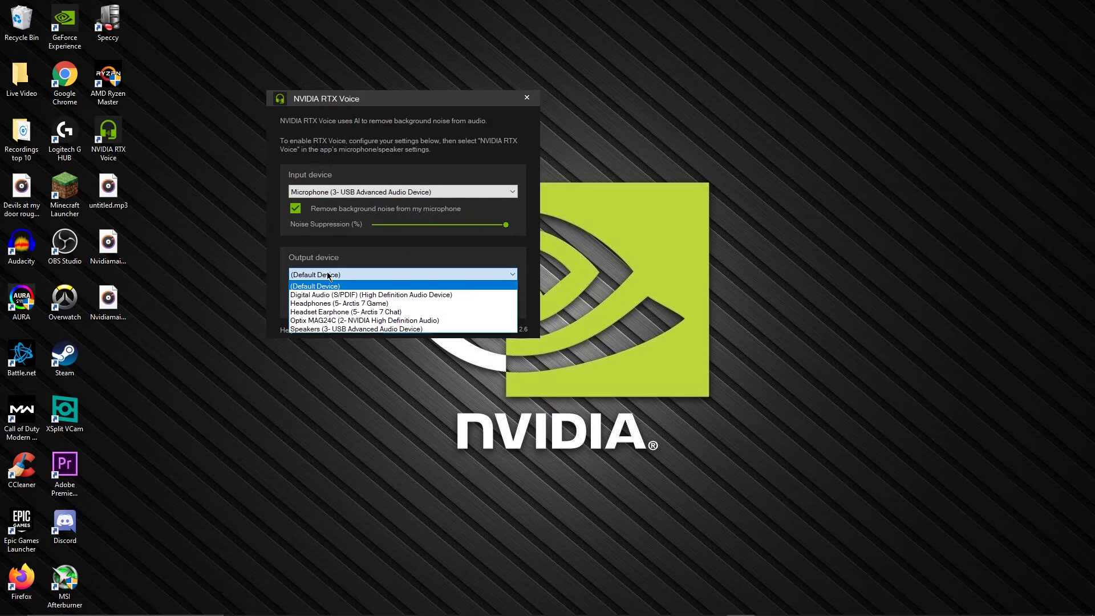
click(373, 277)
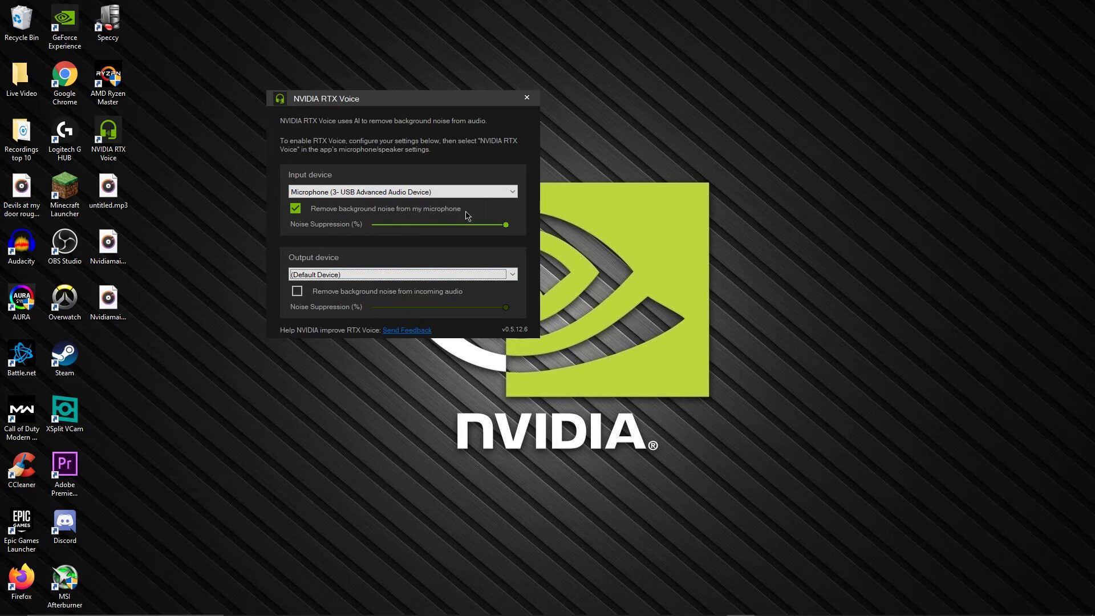
click(527, 97)
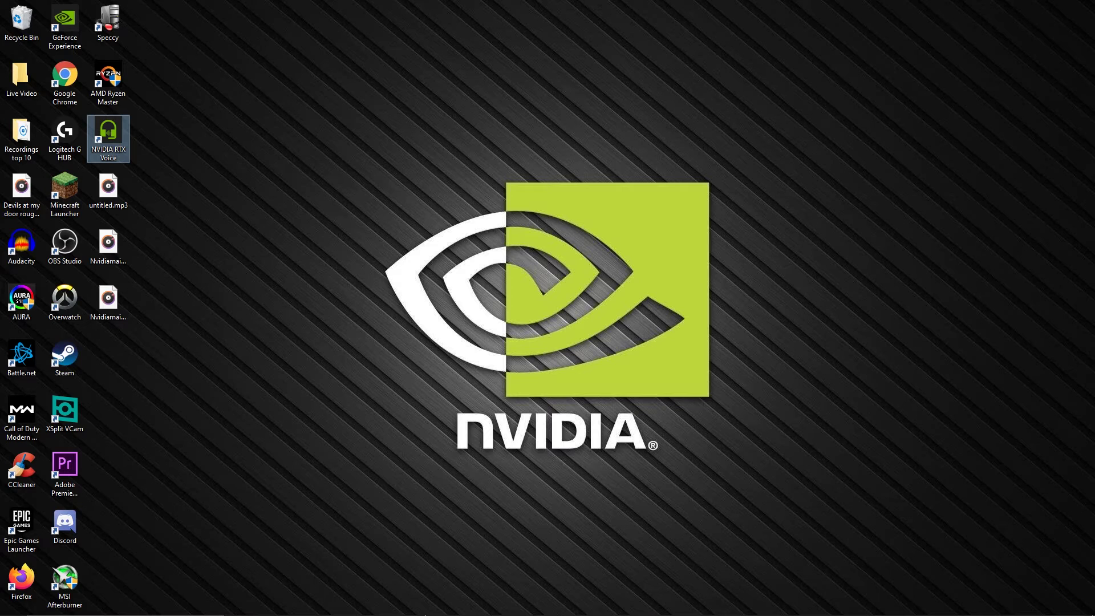
mouse_move(427, 614)
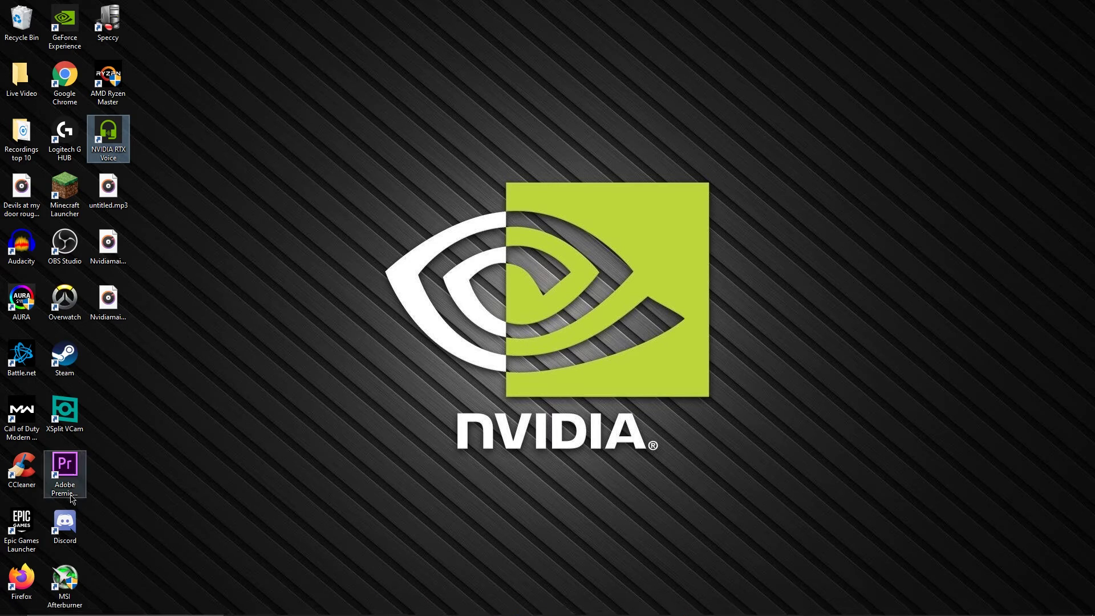
Step: Set Discord's Voice & Video input device to Microphone (NVIDIA RTX Voice), then minimize Discord
double_click(75, 525)
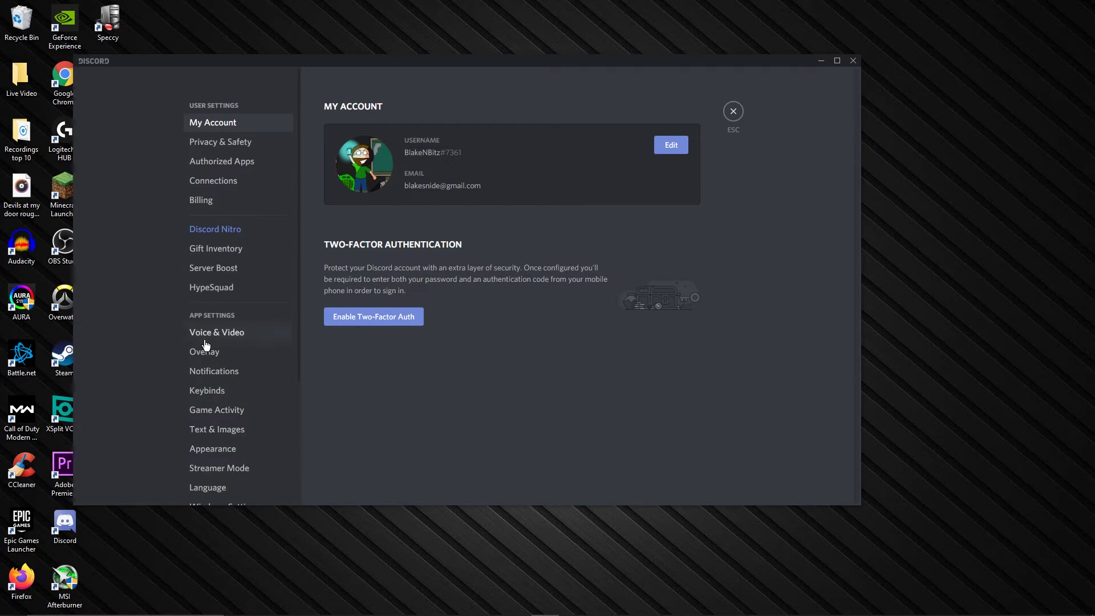
click(236, 336)
click(467, 151)
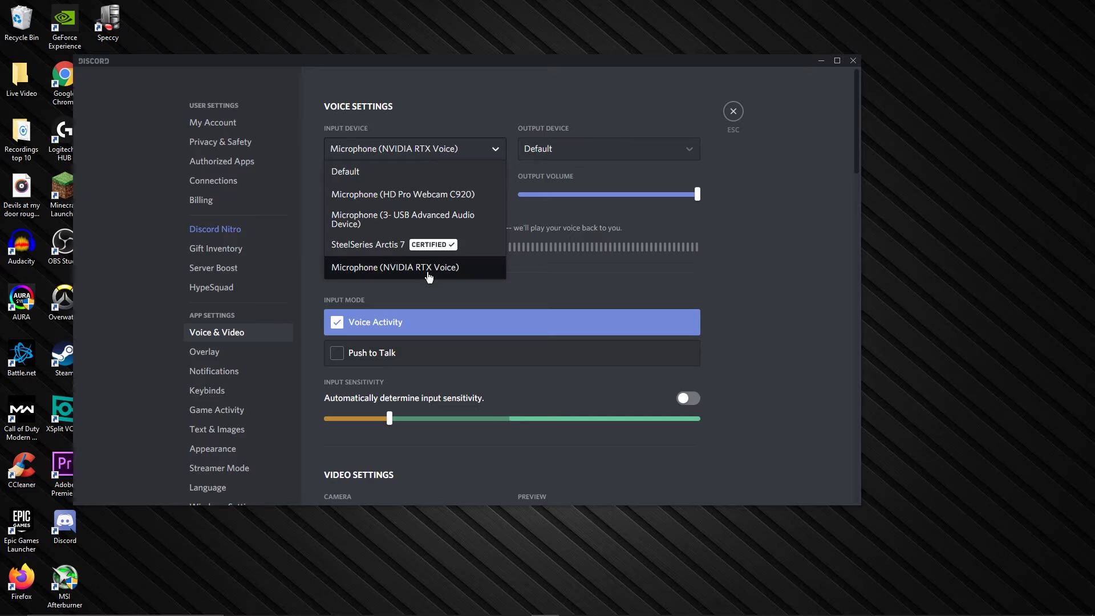
click(429, 276)
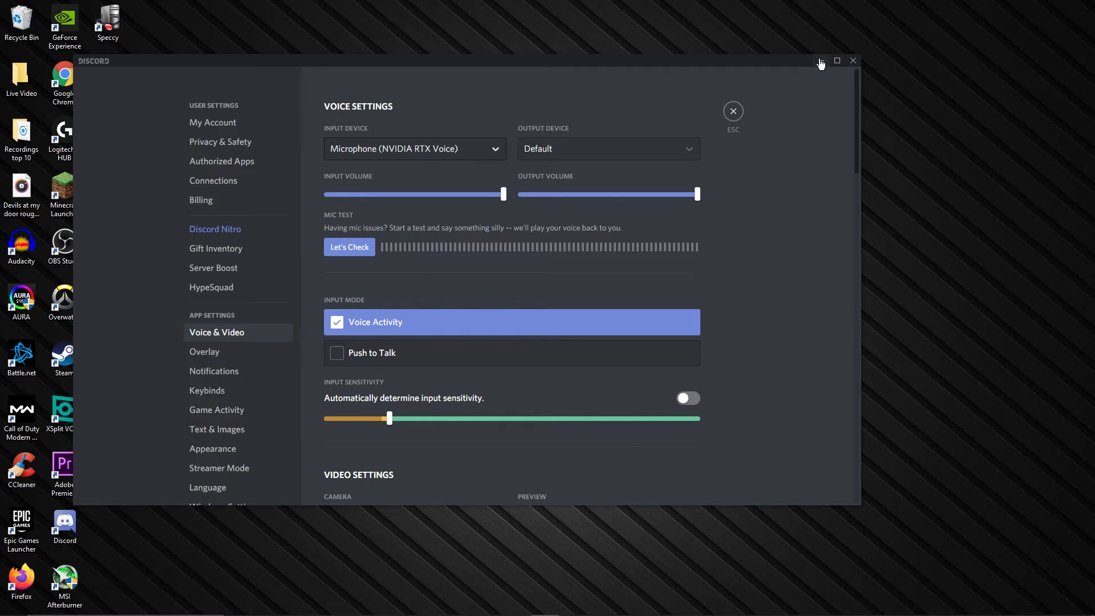
click(820, 60)
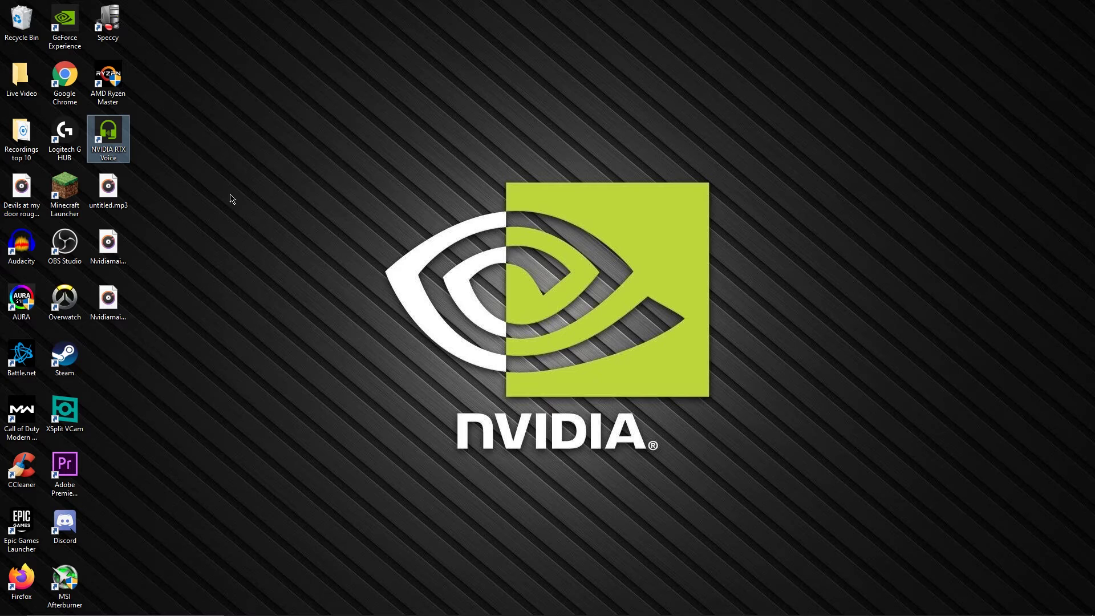
Step: Add an Audio Input Capture source named 'rtx mic' using the Microphone (NVIDIA RTX Voice) device
double_click(80, 243)
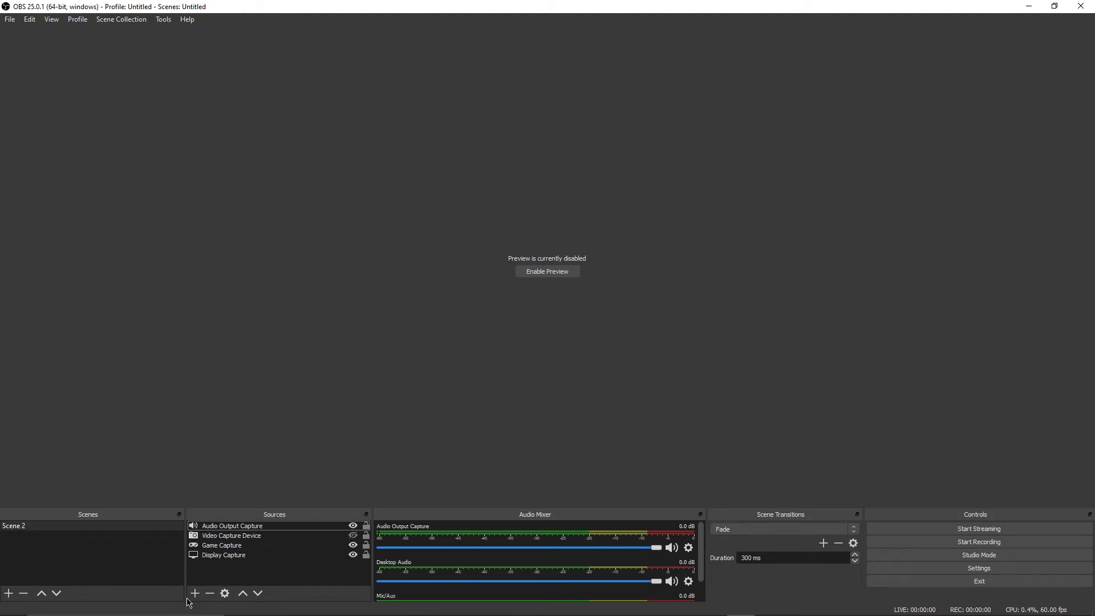
click(195, 594)
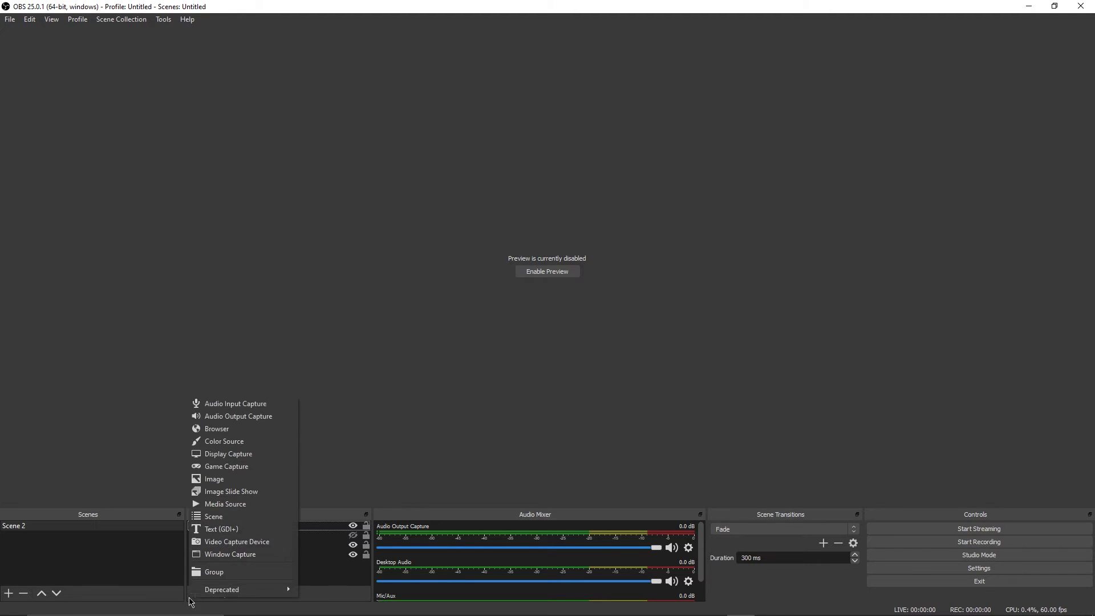
click(251, 406)
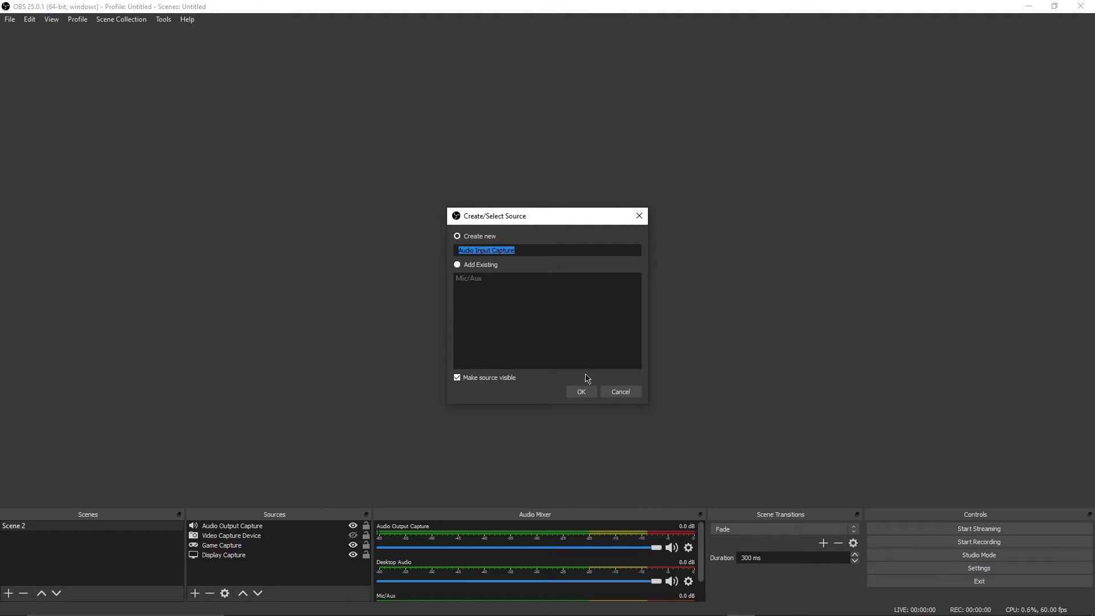
text(rtx mic)
key(Return)
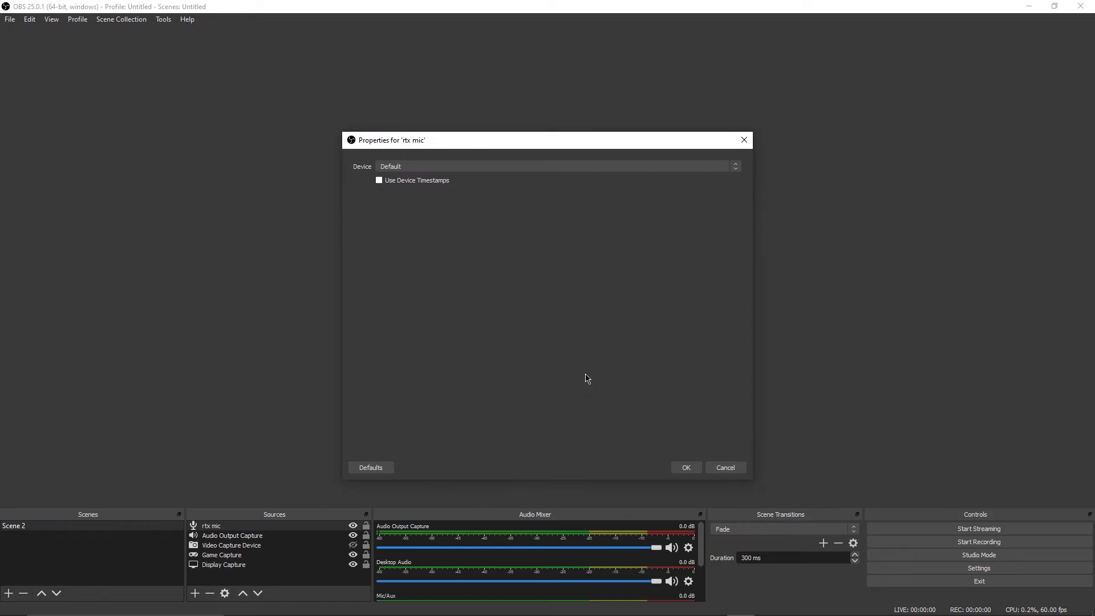
click(552, 167)
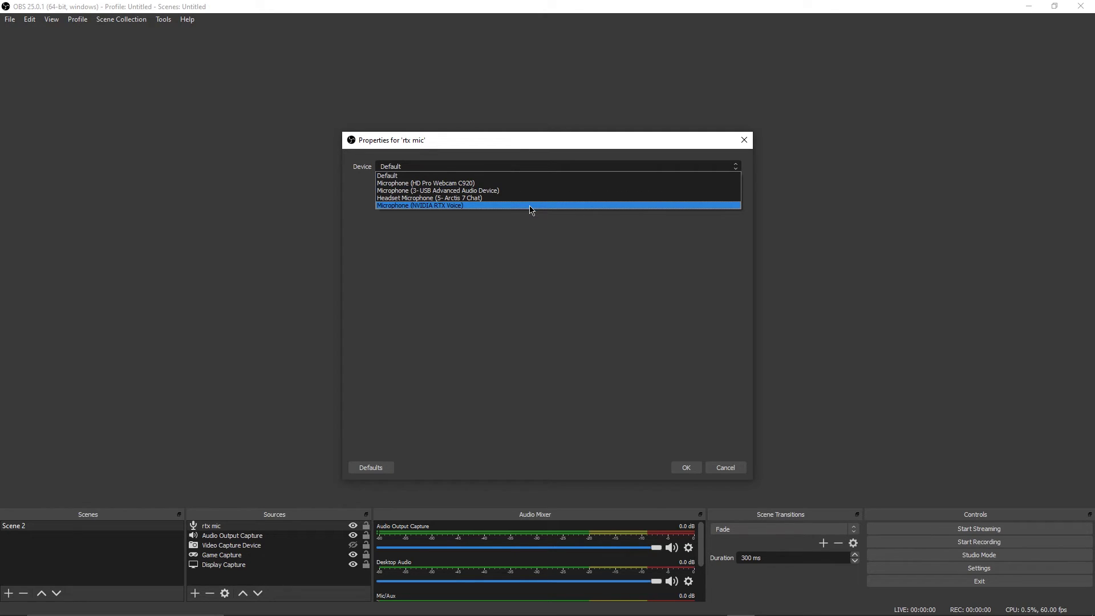
click(530, 206)
click(687, 466)
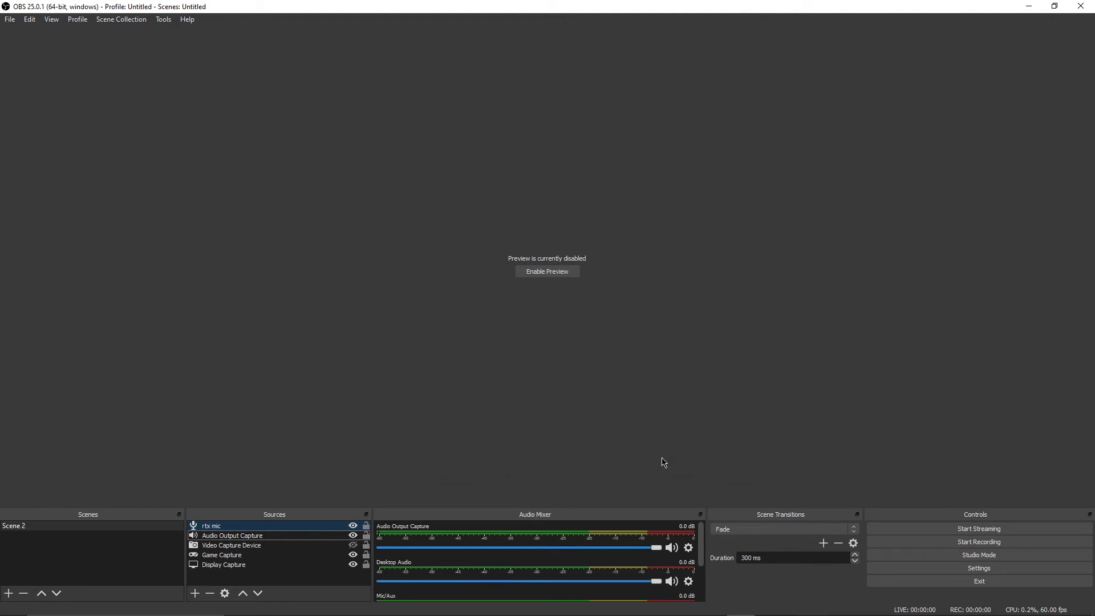
scroll(565, 587, down, 2)
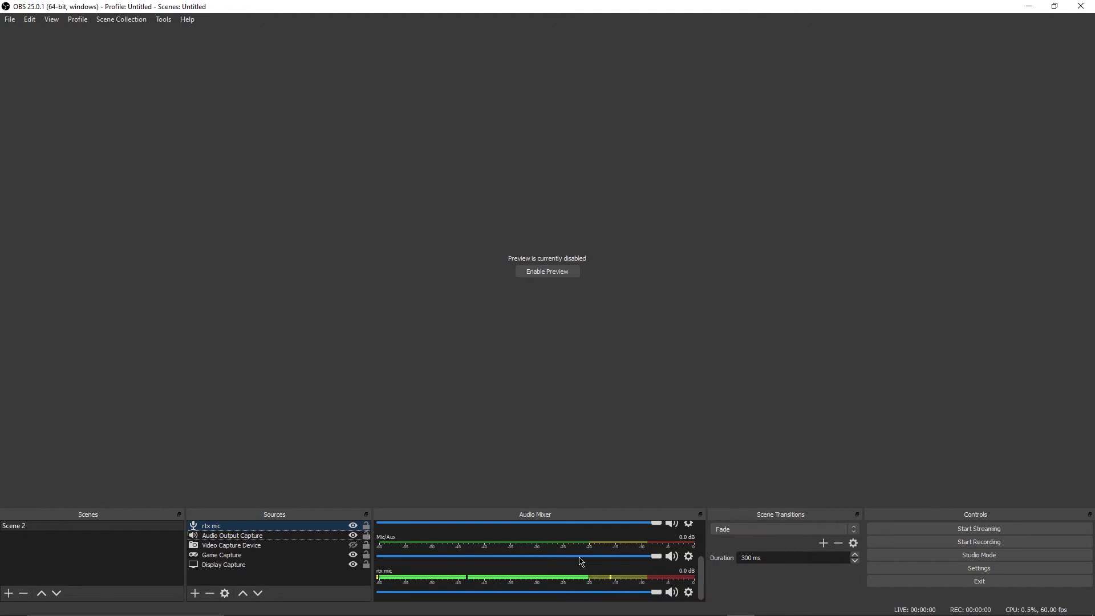